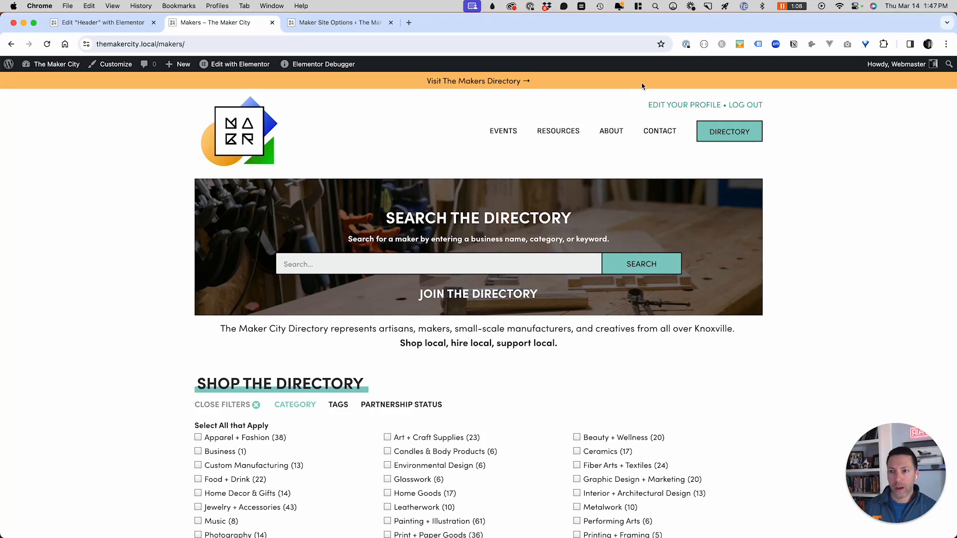
- Uncheck 'Display an alert bar' in Maker Site Options, save, and reload the Makers page
{"action": "left_click", "coordinate": [337, 23]}
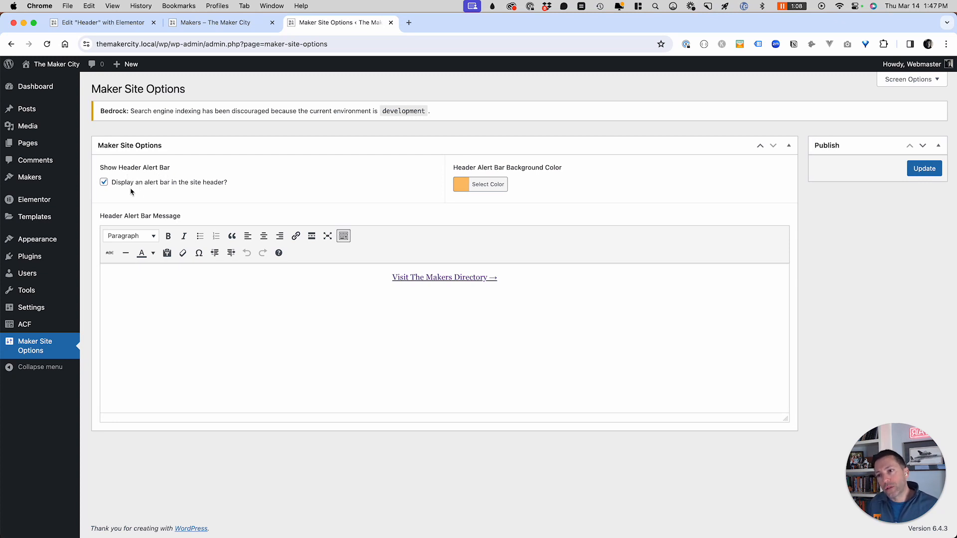
{"action": "left_click", "coordinate": [181, 186]}
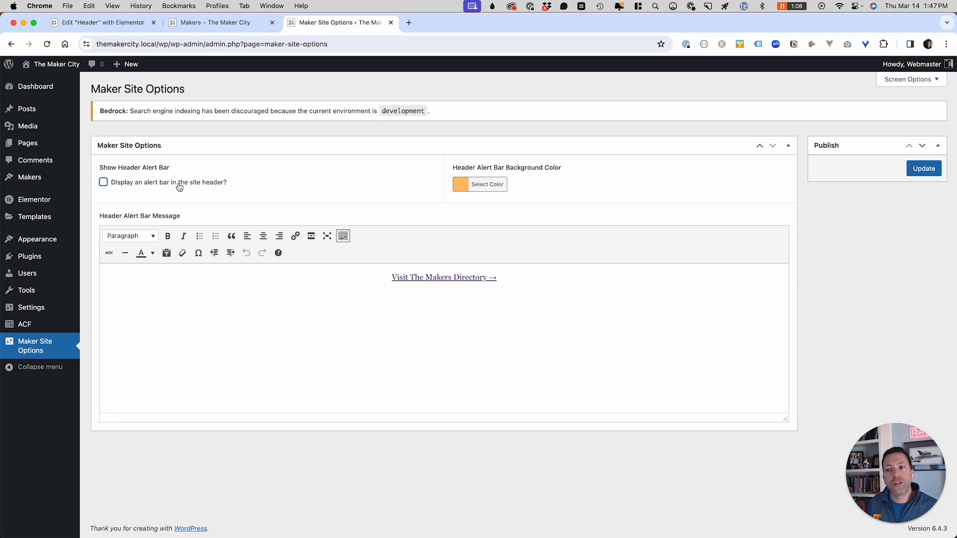
{"action": "left_click", "coordinate": [922, 167]}
{"action": "left_click", "coordinate": [200, 23]}
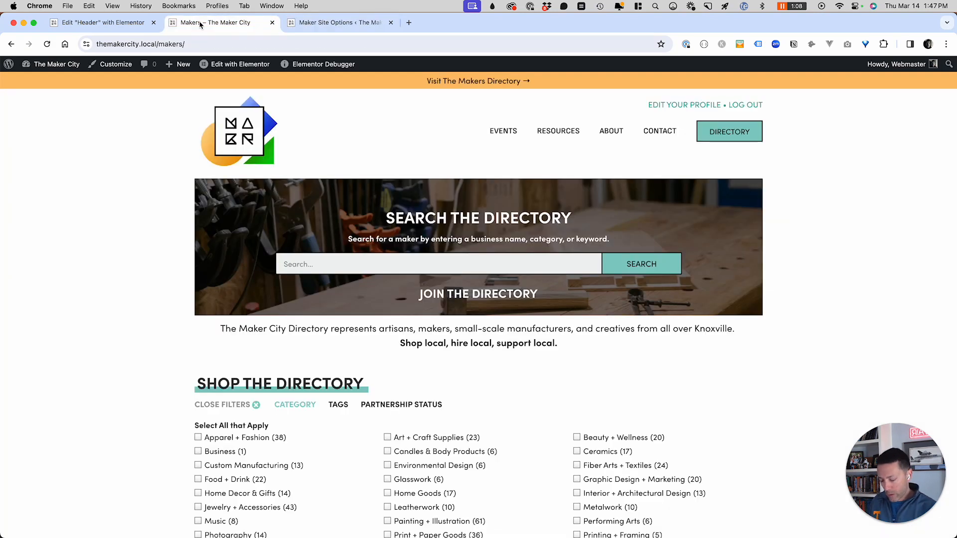
{"action": "key", "text": "super+r"}
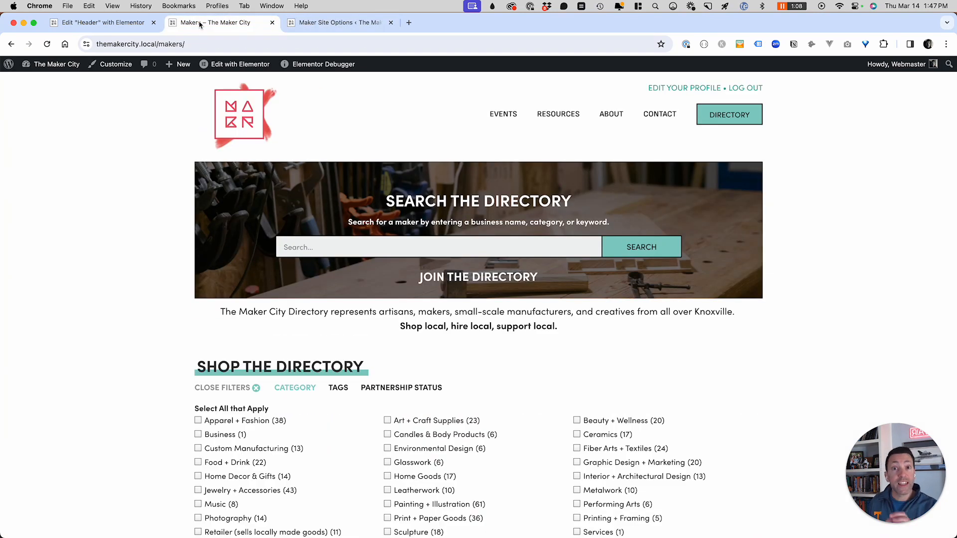
- Re-enable the alert bar option, save, and reload the Makers page to see the bar return
{"action": "left_click", "coordinate": [331, 22]}
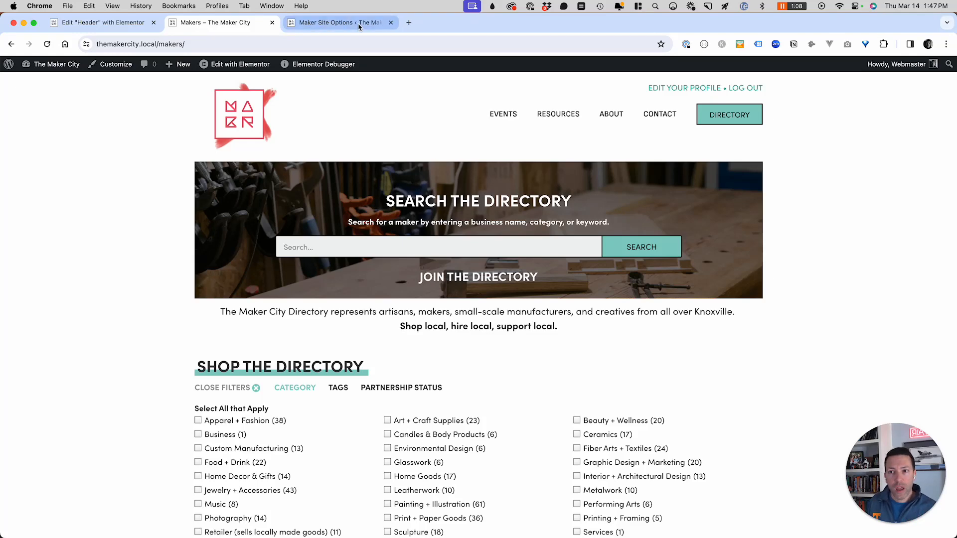
{"action": "left_click", "coordinate": [124, 211]}
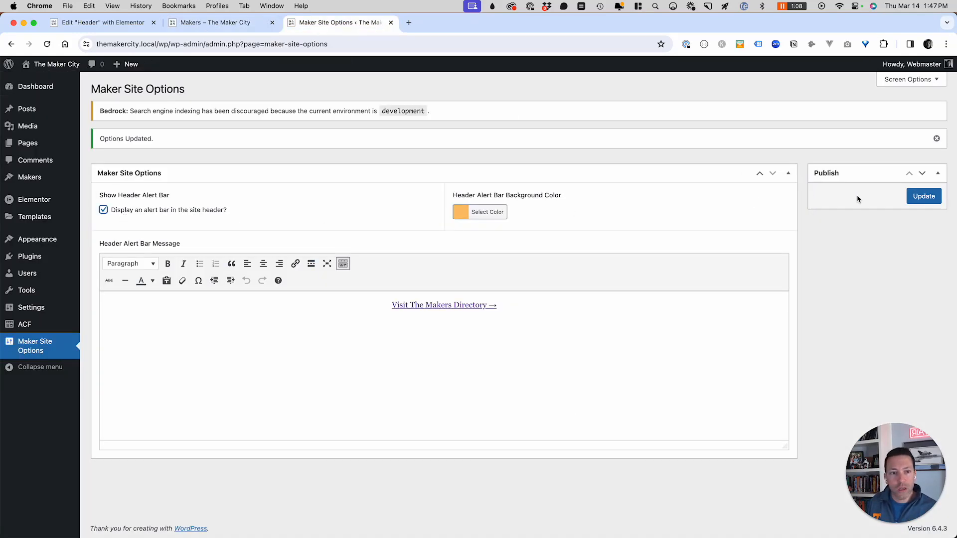
{"action": "left_click", "coordinate": [922, 197]}
{"action": "left_click", "coordinate": [220, 23]}
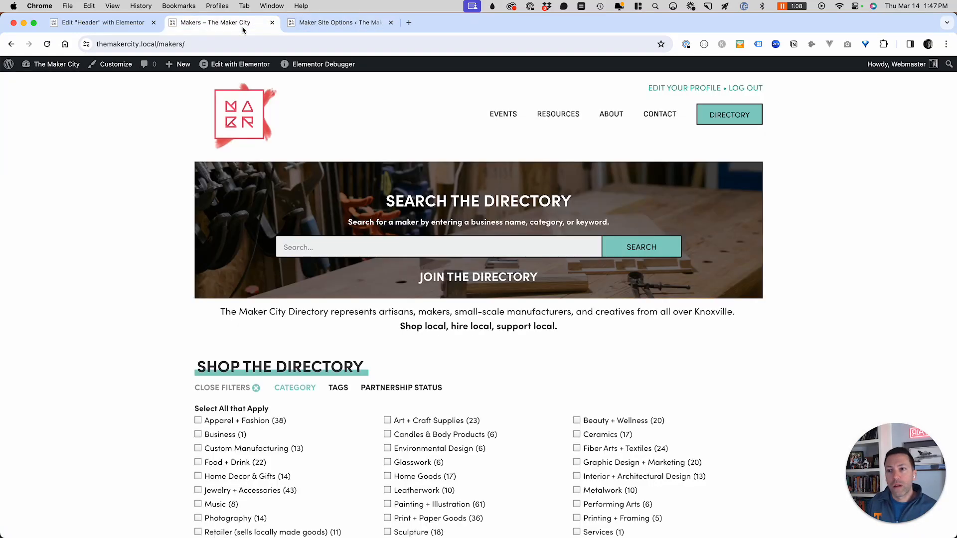
{"action": "key", "text": "super+r"}
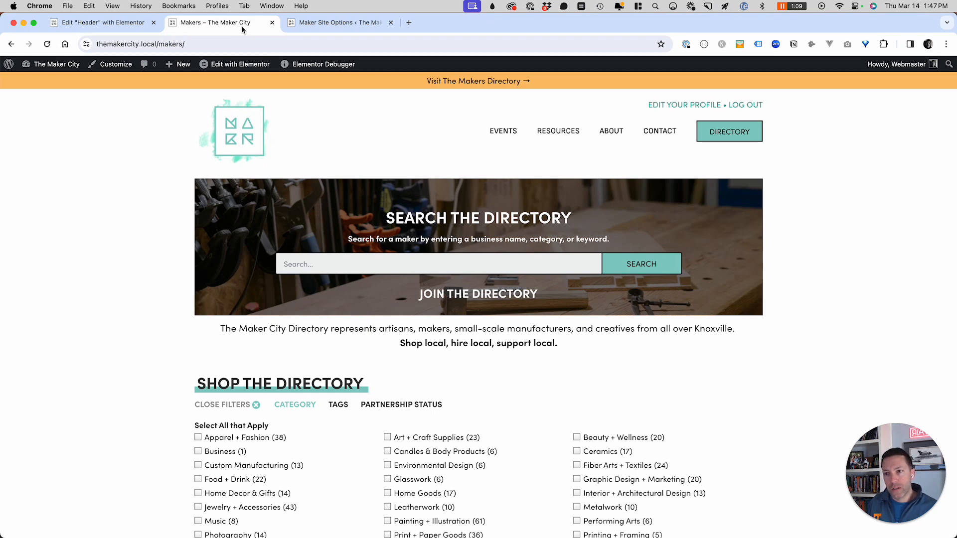
{"action": "left_click", "coordinate": [94, 25]}
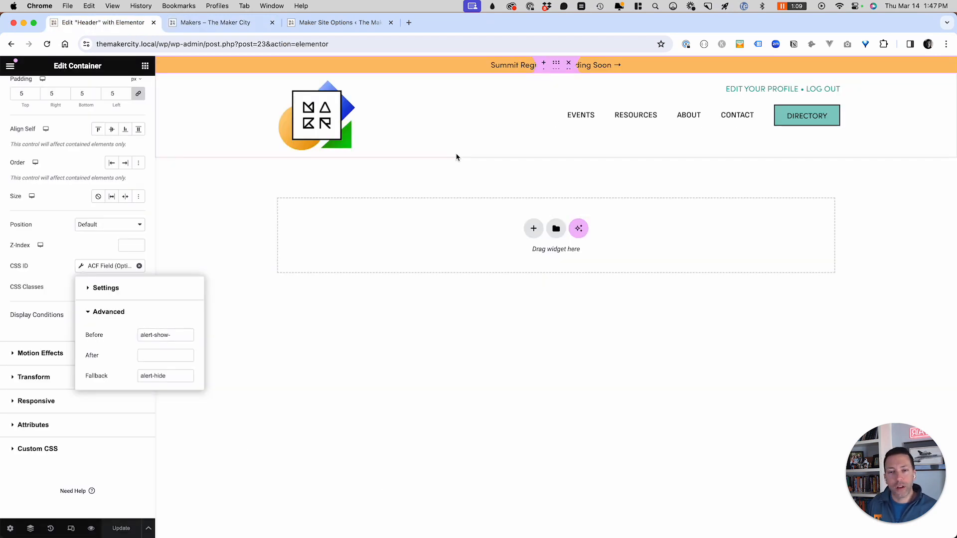
- Inspect the message widget's ACF Header Alert Bar Message content against site options, then its Style settings
{"action": "left_click", "coordinate": [110, 240]}
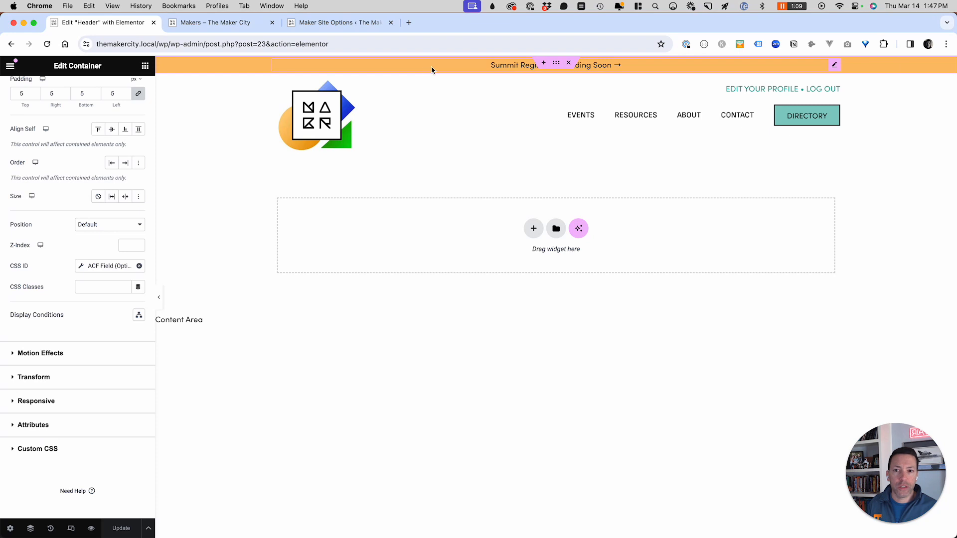
{"action": "left_click", "coordinate": [835, 65]}
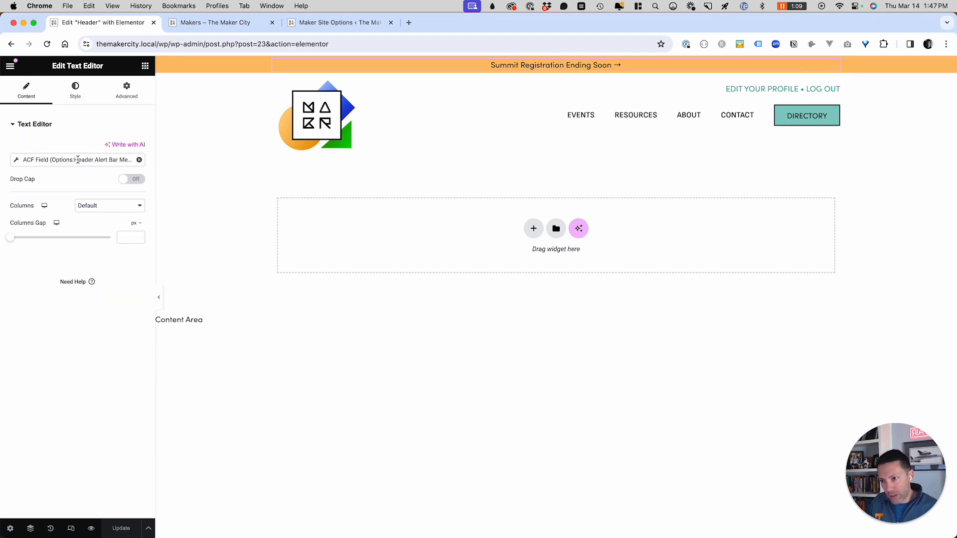
{"action": "left_click", "coordinate": [335, 25]}
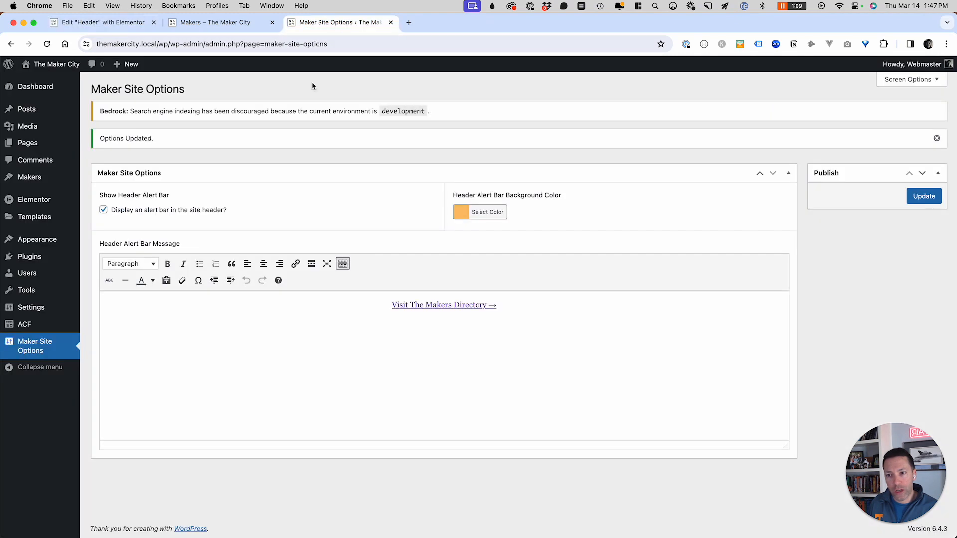
{"action": "left_click", "coordinate": [135, 26]}
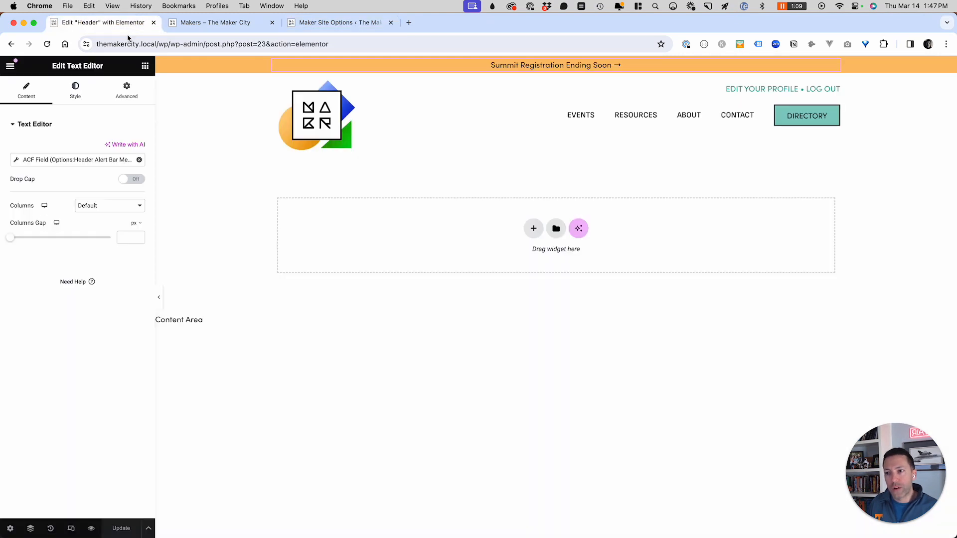
{"action": "left_click", "coordinate": [76, 100]}
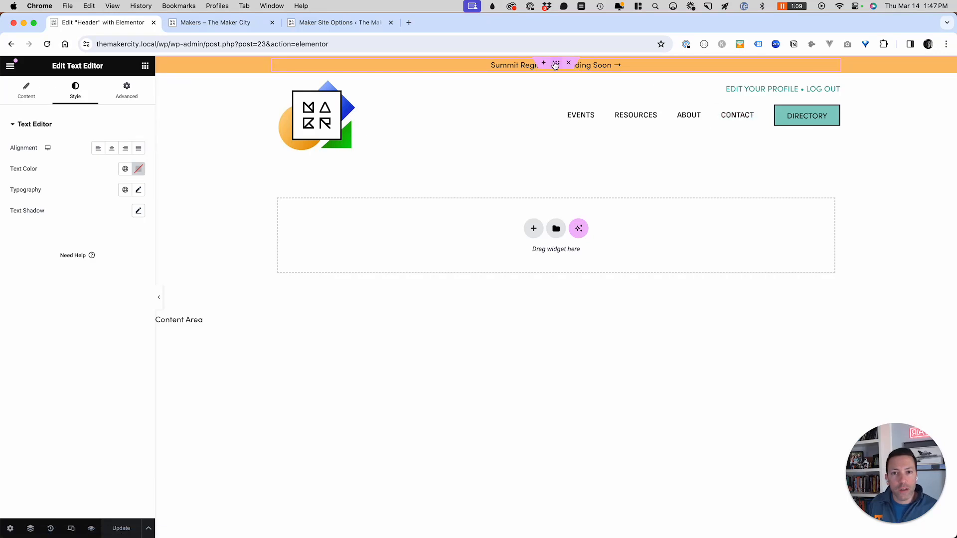
{"action": "left_click", "coordinate": [556, 64]}
- Check the container background's ACF Color Picker key, then open its Advanced Display Conditions
{"action": "left_click", "coordinate": [63, 93]}
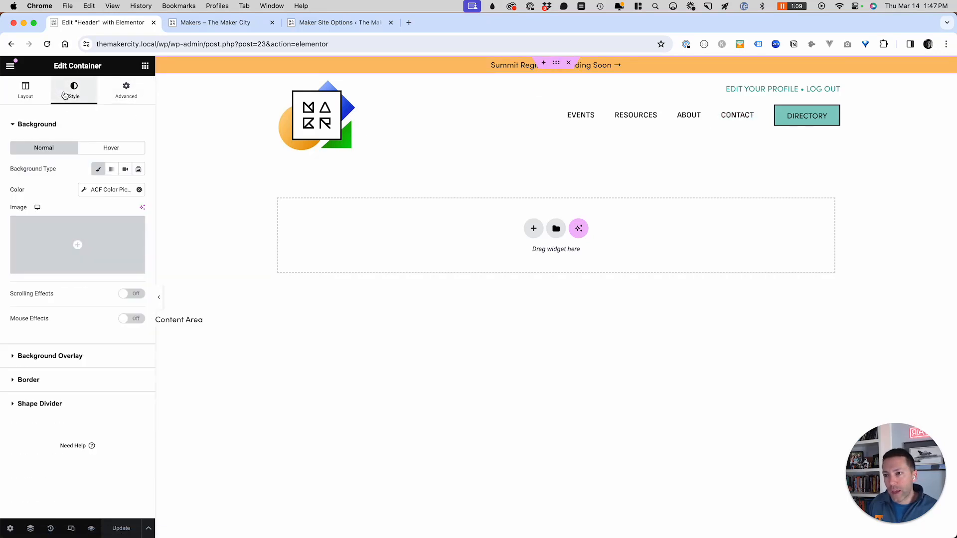
{"action": "left_click", "coordinate": [108, 190]}
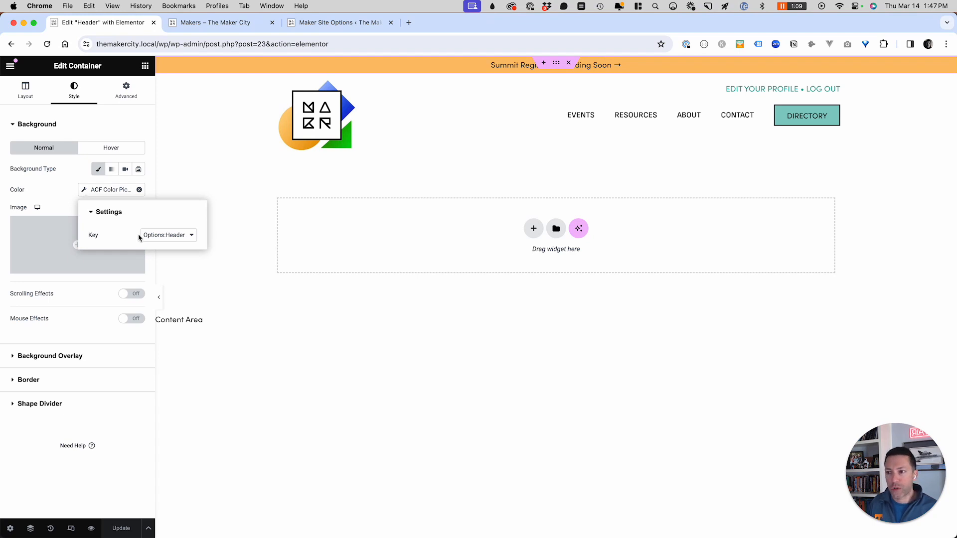
{"action": "left_click", "coordinate": [76, 196]}
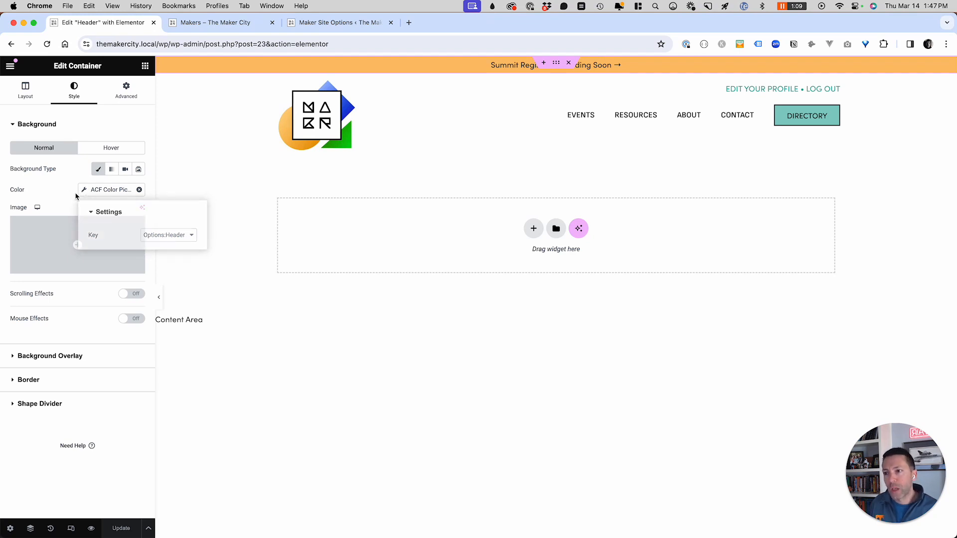
{"action": "left_click", "coordinate": [128, 99]}
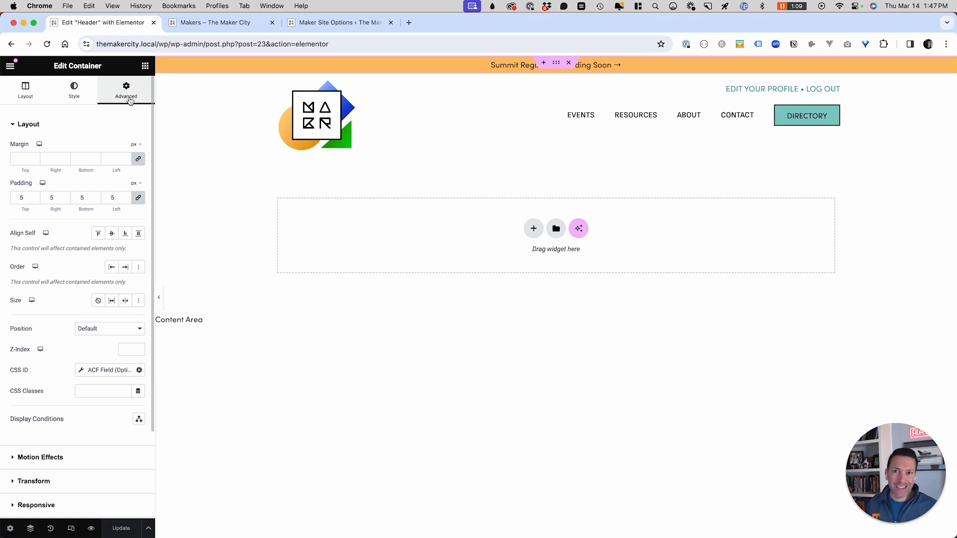
{"action": "left_click", "coordinate": [139, 423]}
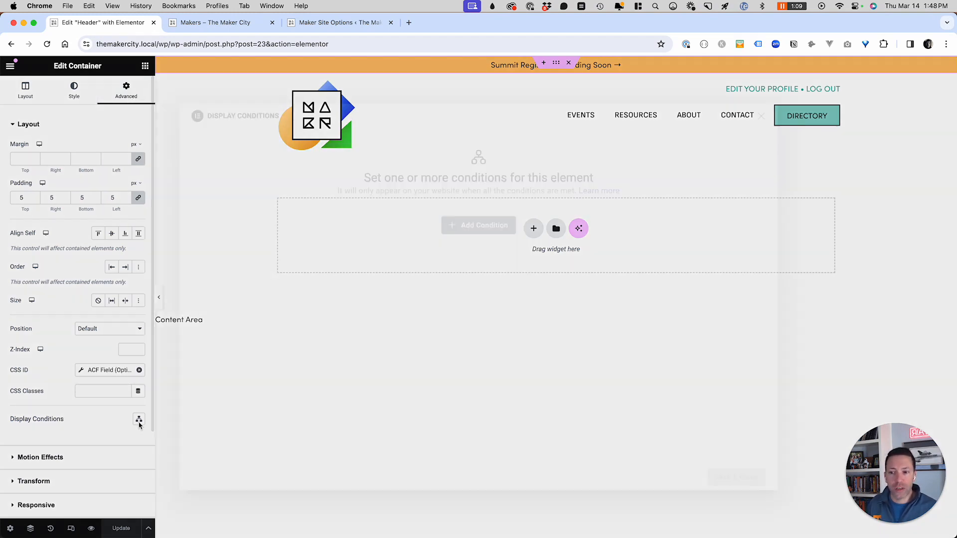
- Add a Page Title condition row, browse the condition types, and close the dialog unsaved
{"action": "left_click", "coordinate": [458, 232]}
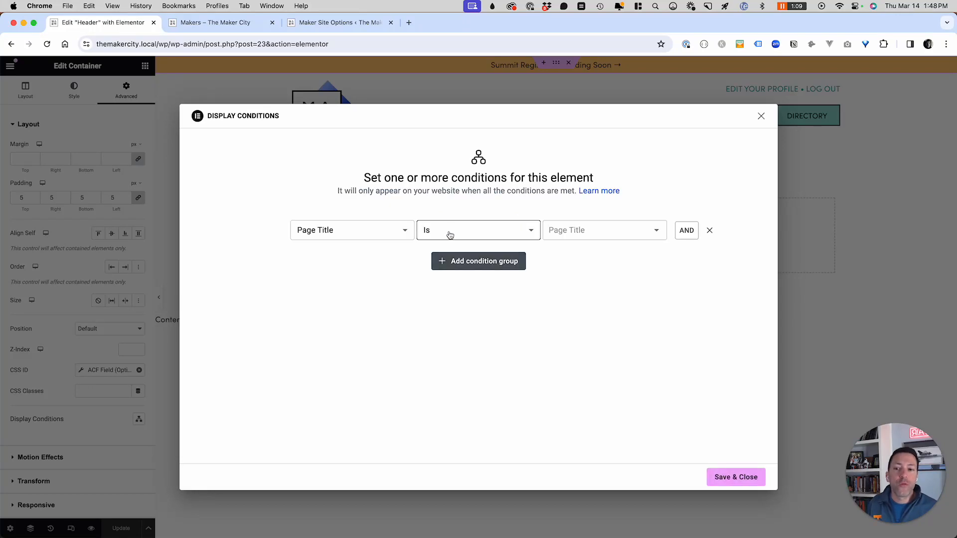
{"action": "left_click", "coordinate": [367, 233]}
{"action": "scroll", "coordinate": [345, 298], "scroll_direction": "down", "scroll_amount": 2}
{"action": "scroll", "coordinate": [345, 298], "scroll_direction": "down", "scroll_amount": 3}
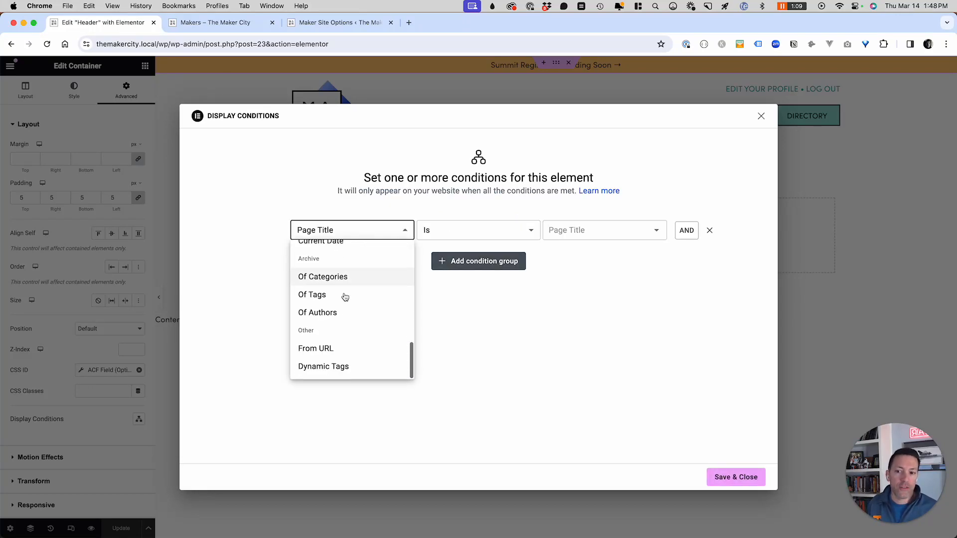
{"action": "scroll", "coordinate": [346, 296], "scroll_direction": "up", "scroll_amount": 10}
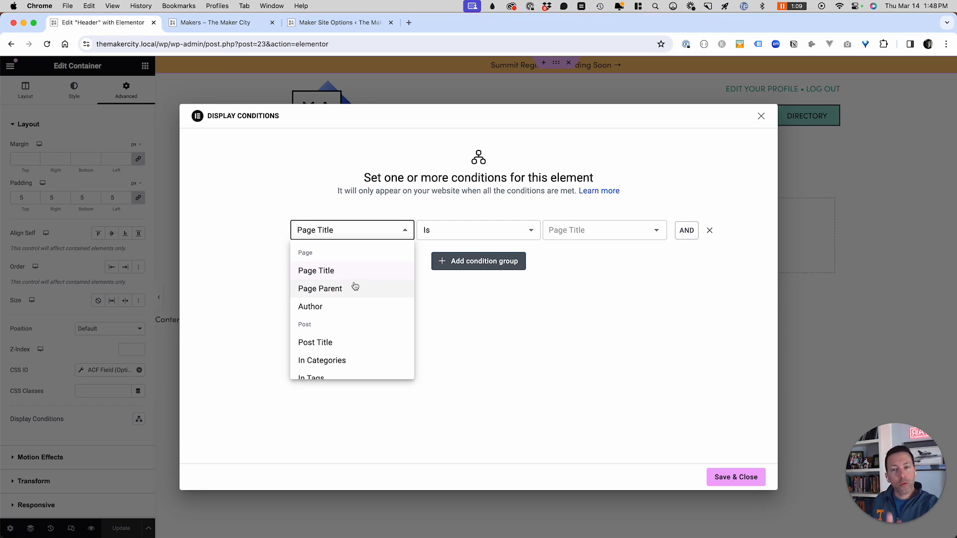
{"action": "left_click", "coordinate": [761, 116]}
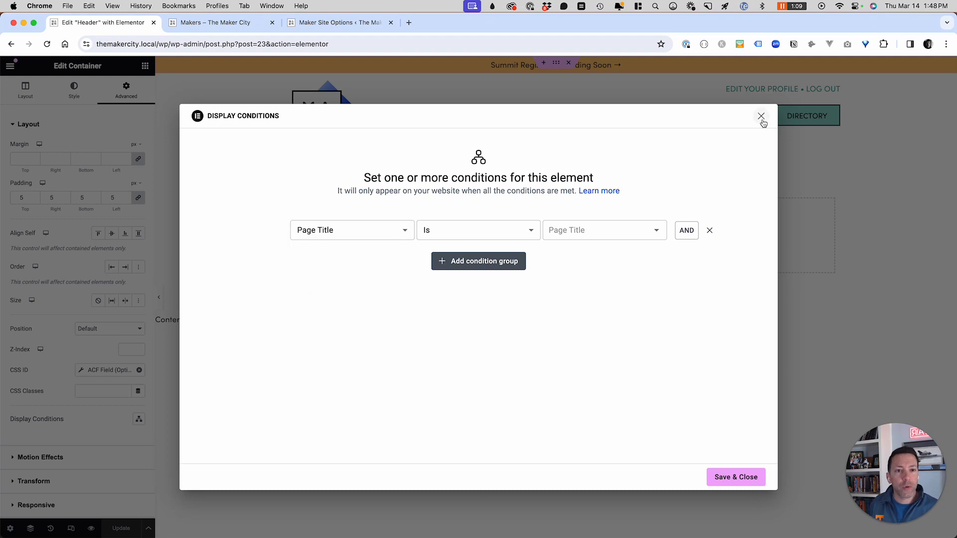
{"action": "left_click", "coordinate": [761, 116]}
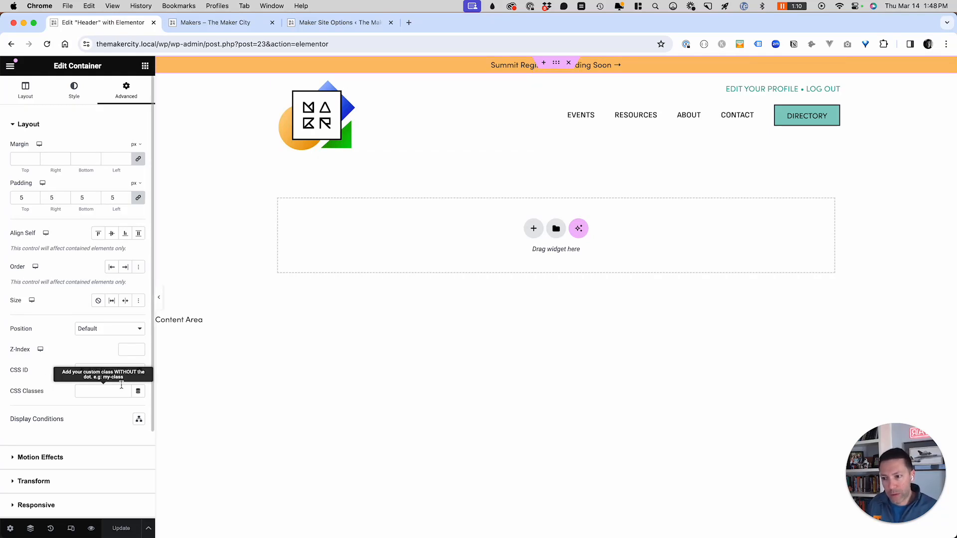
- Remove the CSS ID's existing dynamic link and delete the 'header-alert' ID text
{"action": "left_click", "coordinate": [139, 370]}
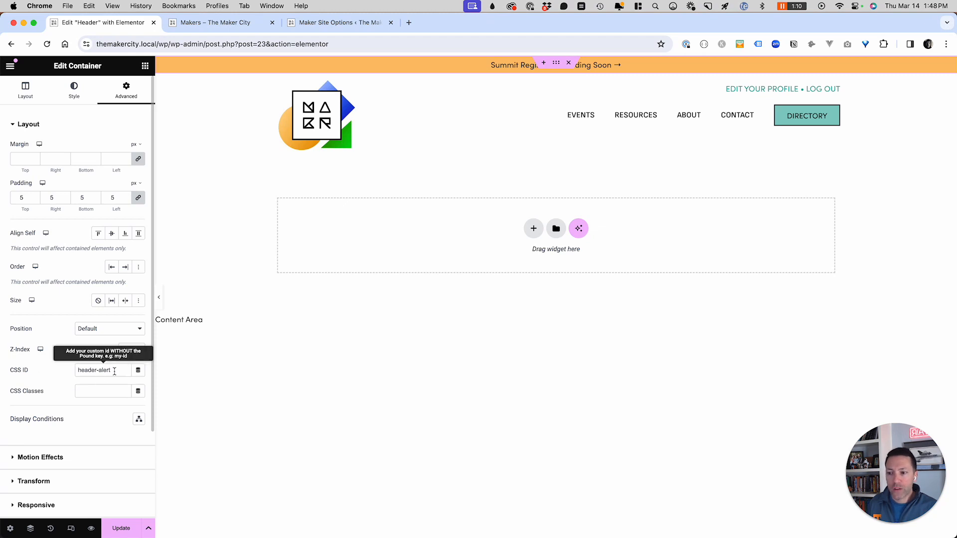
{"action": "left_click_drag", "start_coordinate": [112, 370], "coordinate": [61, 363]}
{"action": "key", "text": "BackSpace"}
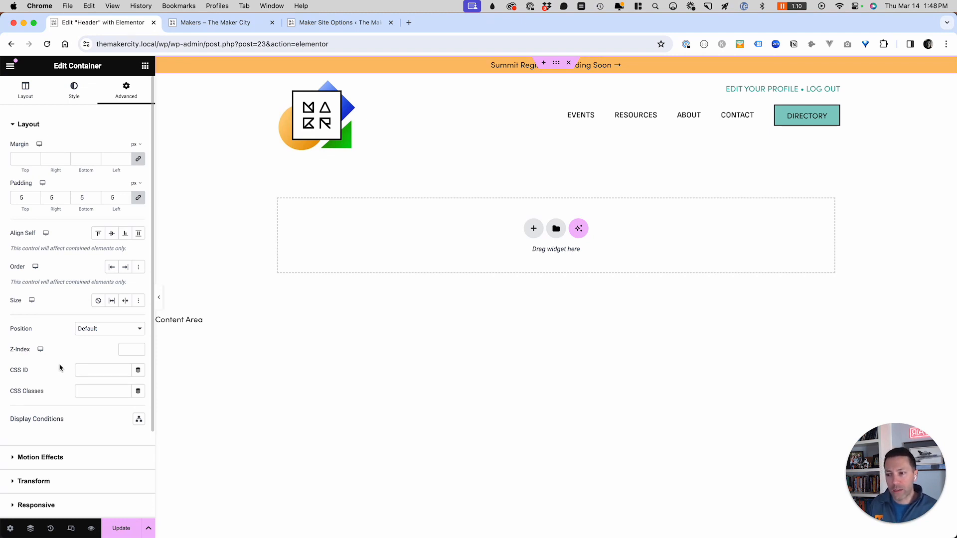
- Link the CSS ID to an ACF Field keyed to Options: Show Header Alert Bar, with Advanced expanded
{"action": "left_click", "coordinate": [138, 369]}
{"action": "scroll", "coordinate": [85, 431], "scroll_direction": "down", "scroll_amount": 5}
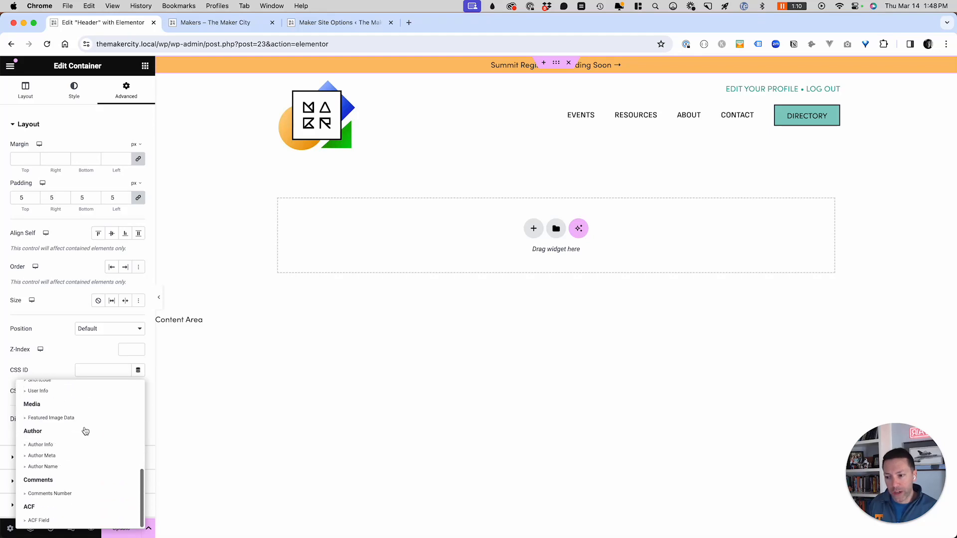
{"action": "left_click", "coordinate": [35, 521]}
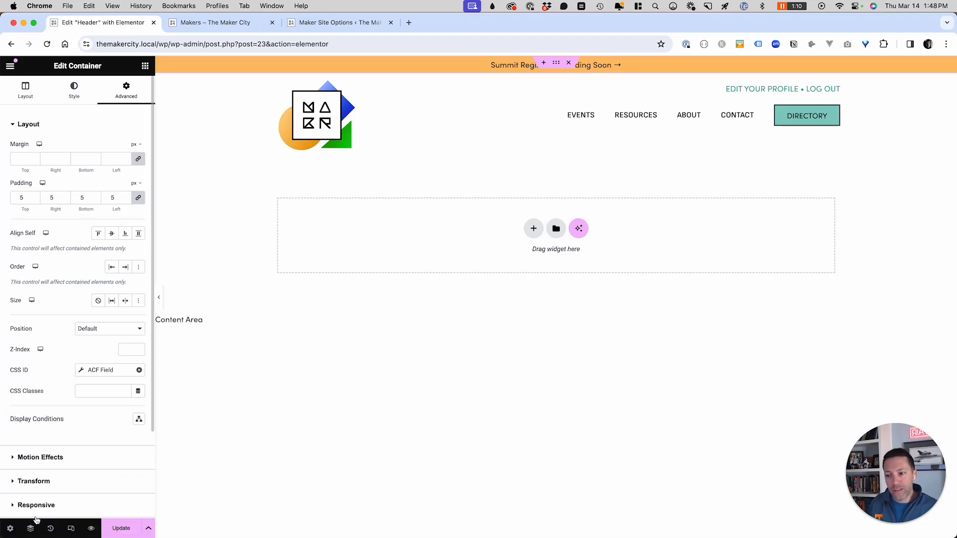
{"action": "left_click", "coordinate": [100, 369]}
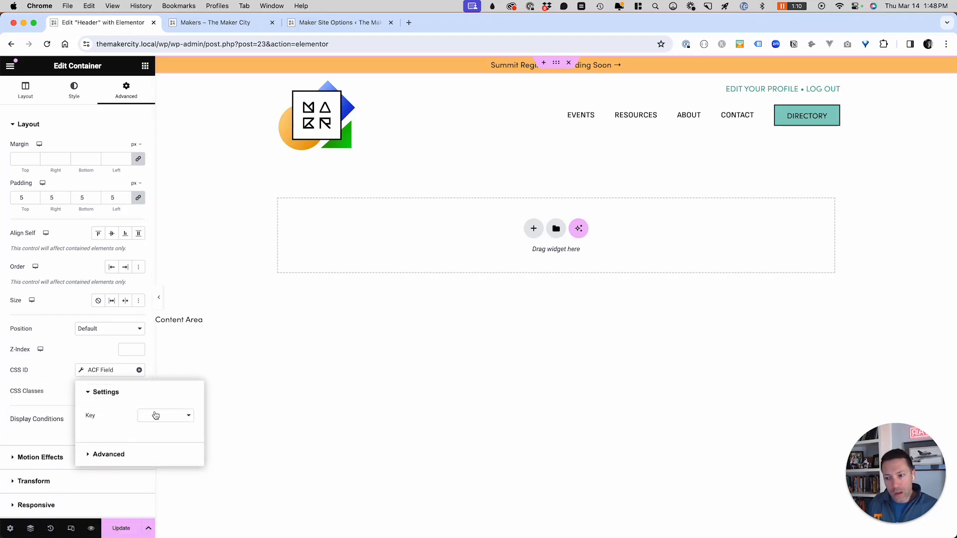
{"action": "left_click", "coordinate": [156, 415]}
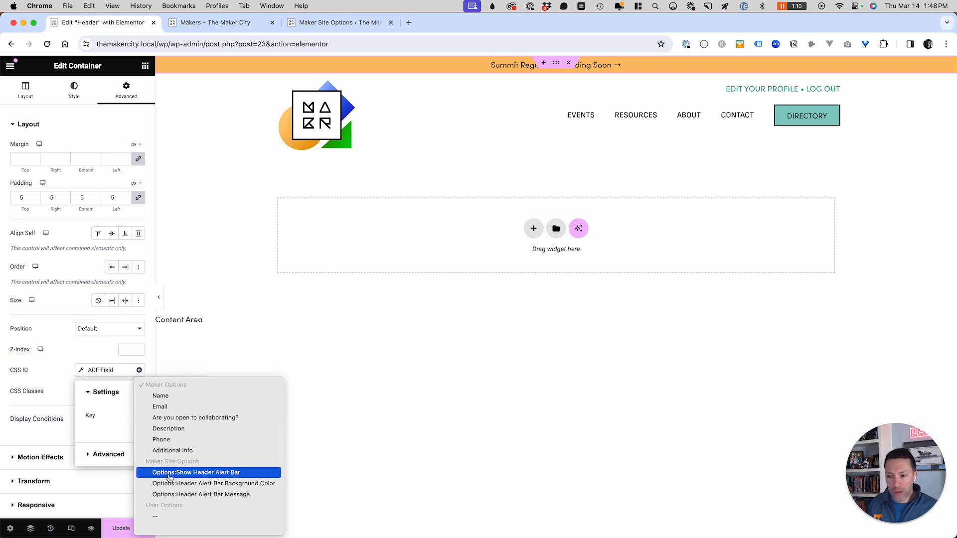
{"action": "left_click", "coordinate": [208, 476]}
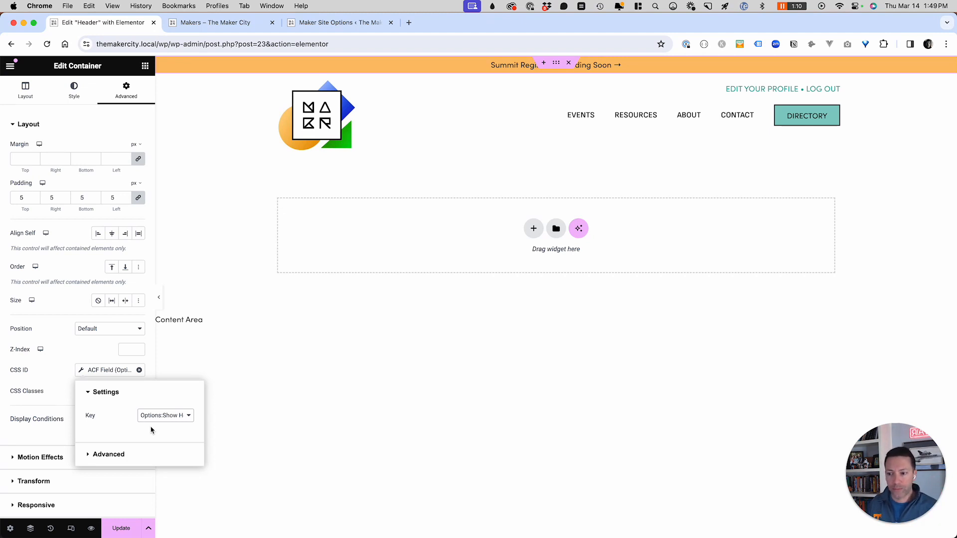
{"action": "left_click", "coordinate": [105, 458]}
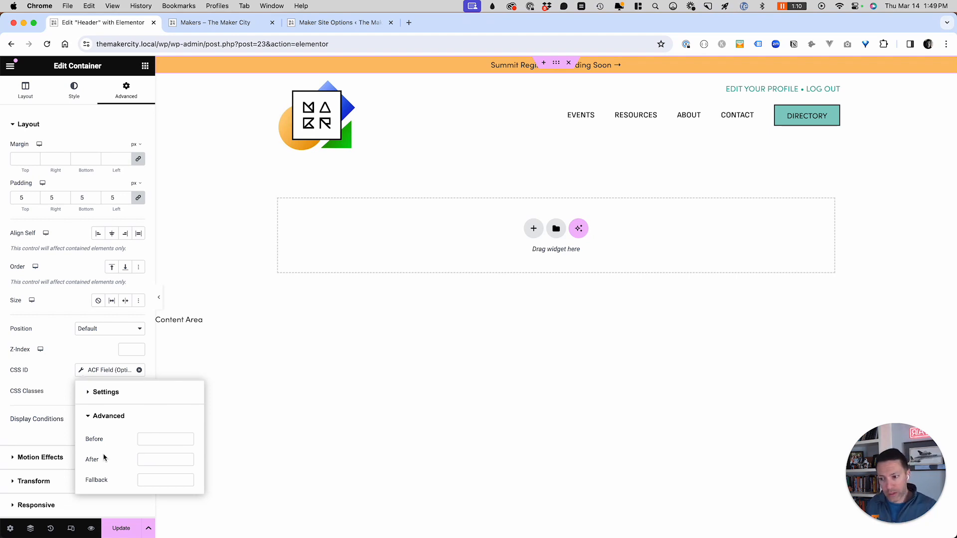
- Enter 'alert-show-' as the ACF field's Before text and 'alert-hide' as its Fallback
{"action": "left_click", "coordinate": [144, 441]}
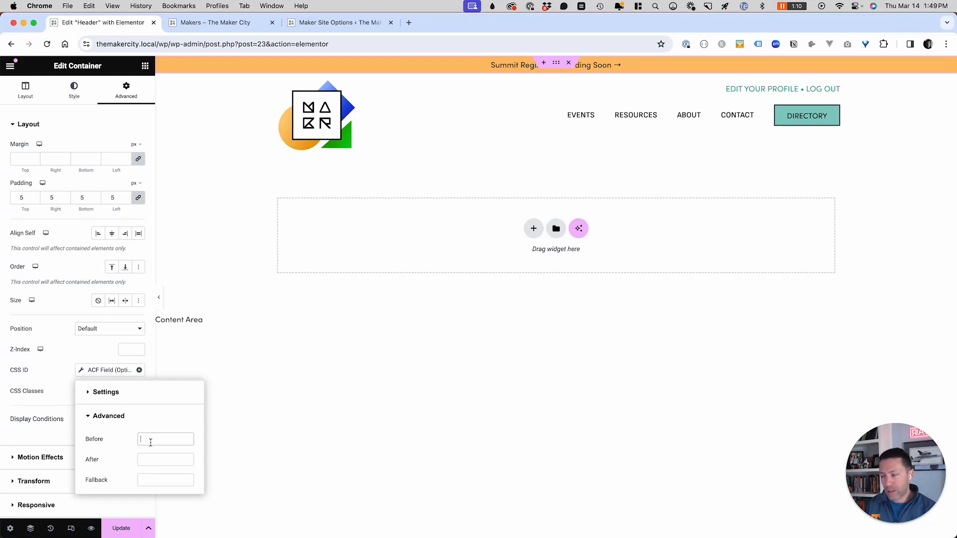
{"action": "type", "text": "alert-show"}
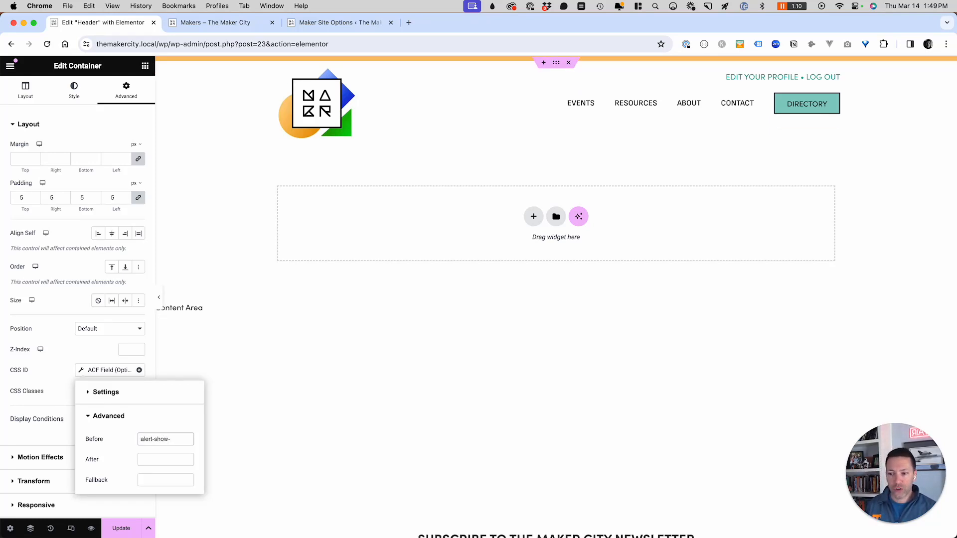
{"action": "type", "text": "-"}
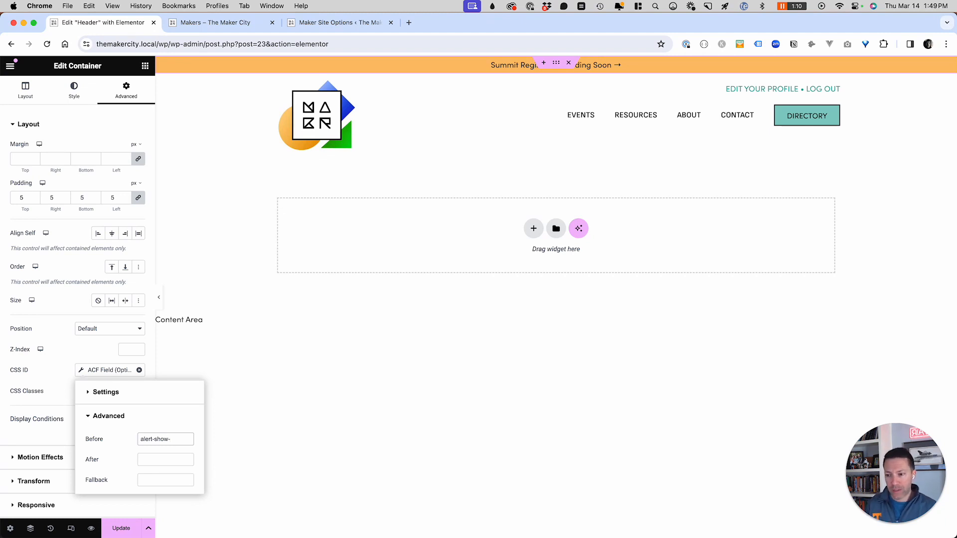
{"action": "left_click", "coordinate": [149, 484]}
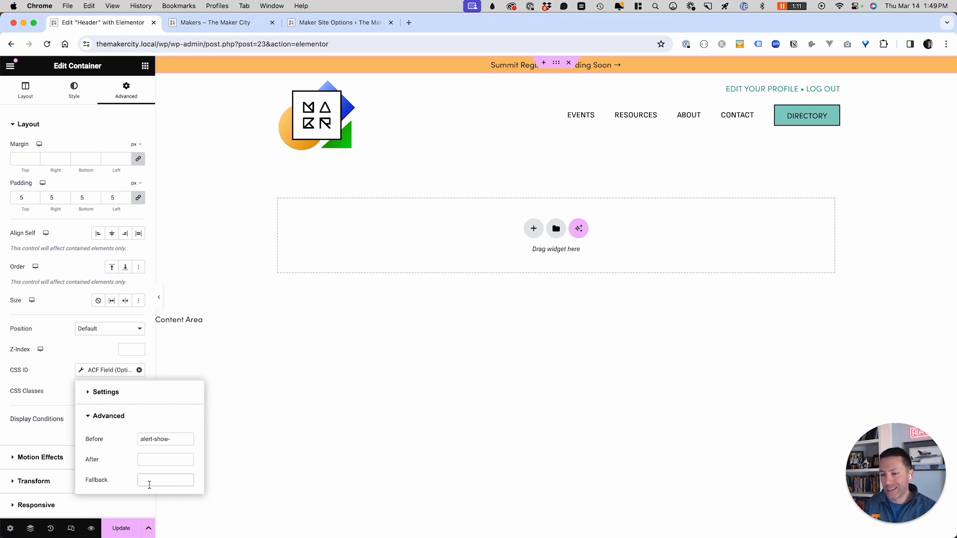
{"action": "type", "text": "alert-hide"}
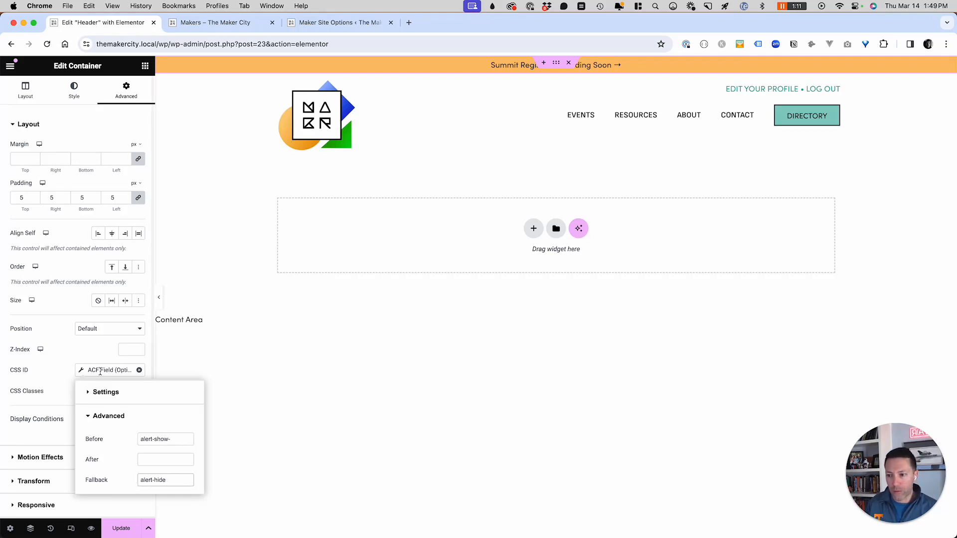
{"action": "left_click", "coordinate": [92, 355]}
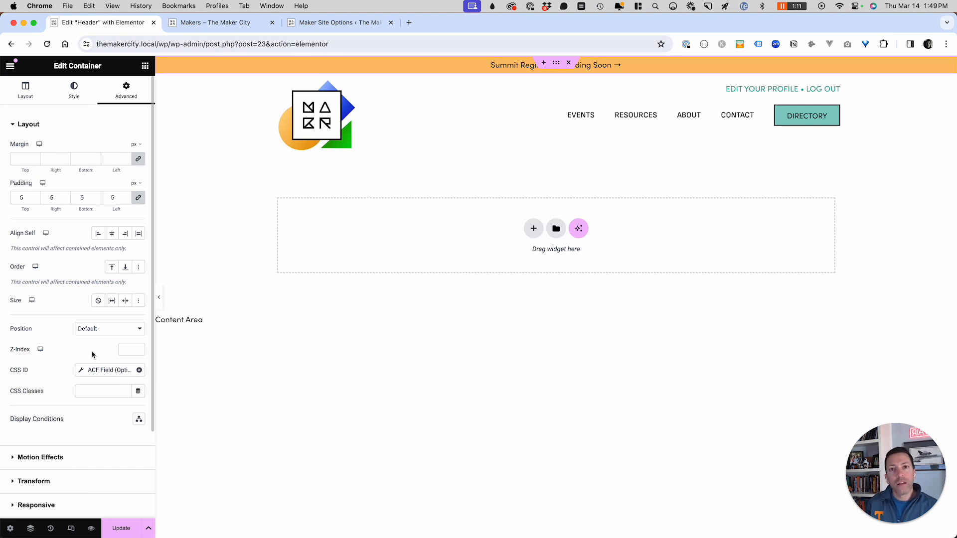
- Expand the container's Custom CSS and highlight the #alert-hide and #alert-show-1 display rules
{"action": "scroll", "coordinate": [92, 355], "scroll_direction": "down", "scroll_amount": 5}
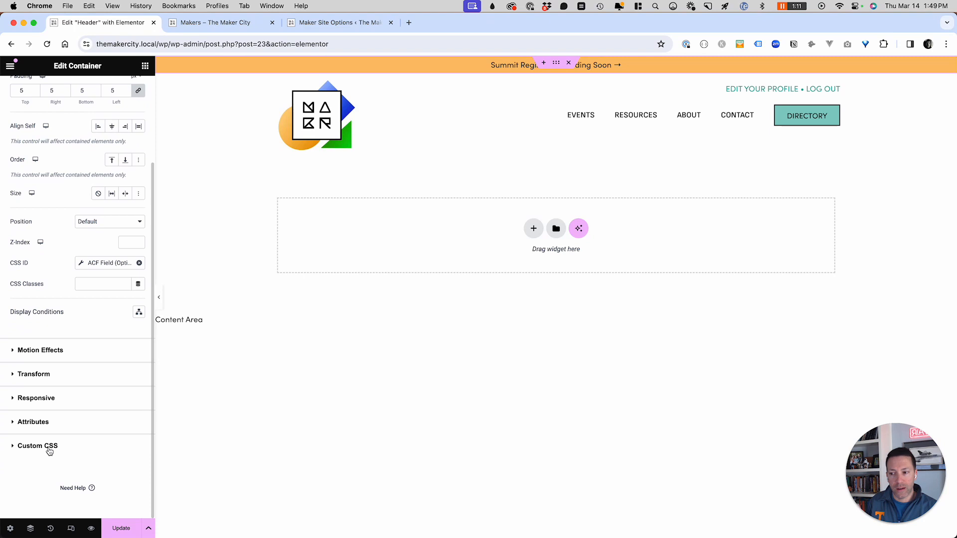
{"action": "left_click", "coordinate": [38, 446]}
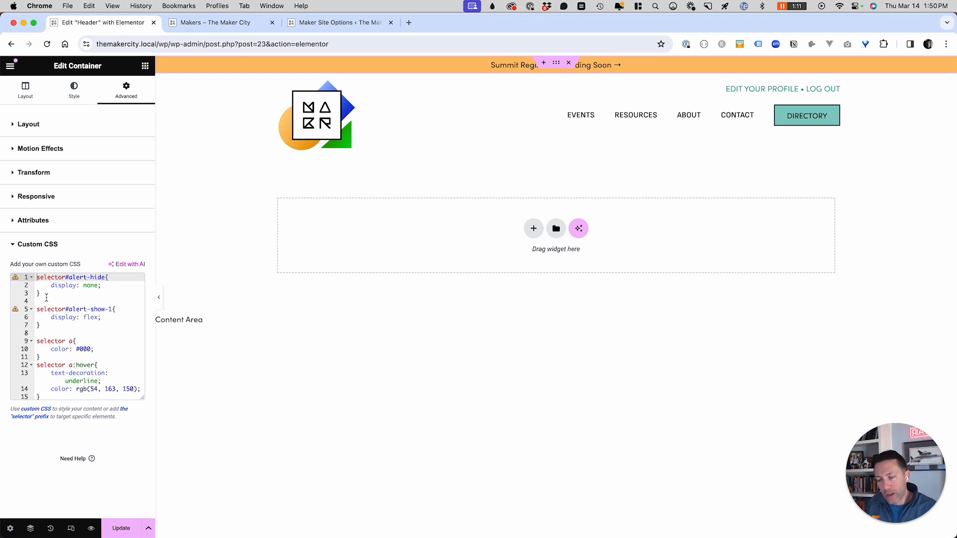
{"action": "left_click_drag", "start_coordinate": [50, 326], "coordinate": [31, 277]}
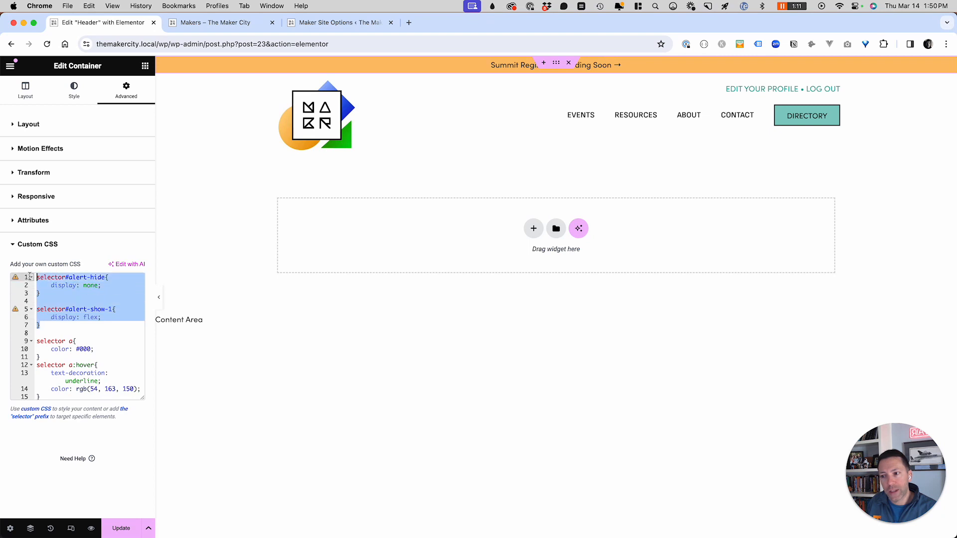
{"action": "left_click", "coordinate": [83, 317]}
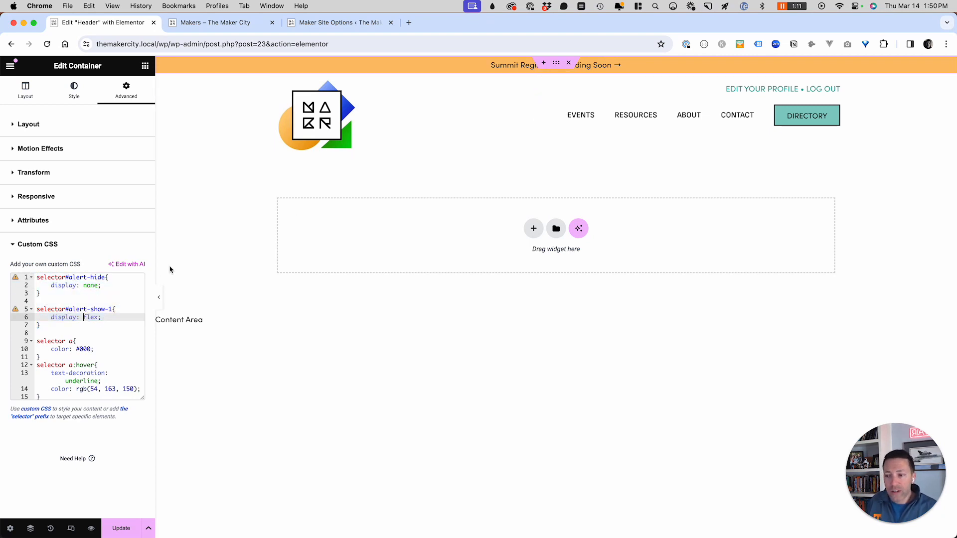
{"action": "left_click_drag", "start_coordinate": [103, 318], "coordinate": [28, 317]}
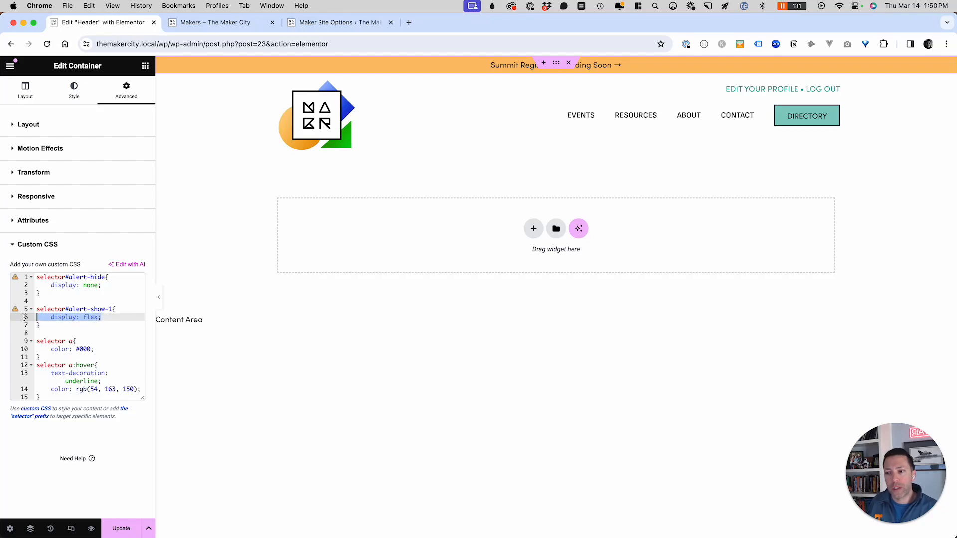
{"action": "left_click", "coordinate": [102, 319]}
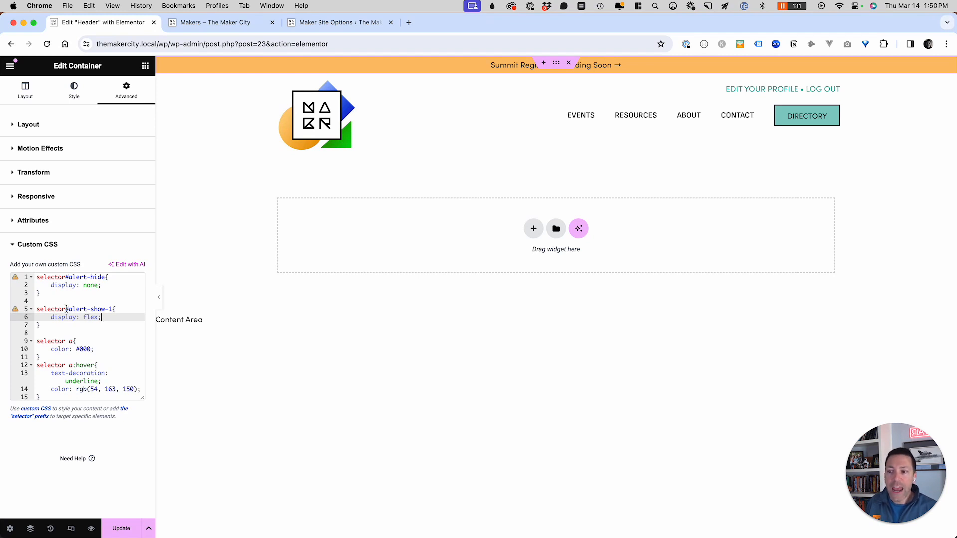
- Walk through the alert selectors and link colour rules, then save the header with Update
{"action": "left_click_drag", "start_coordinate": [69, 310], "coordinate": [113, 310]}
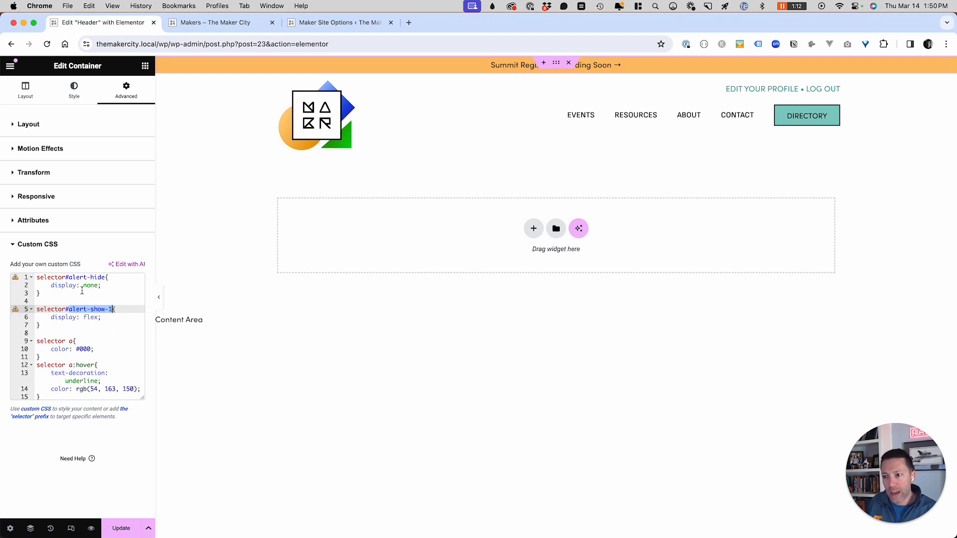
{"action": "left_click_drag", "start_coordinate": [68, 277], "coordinate": [105, 279]}
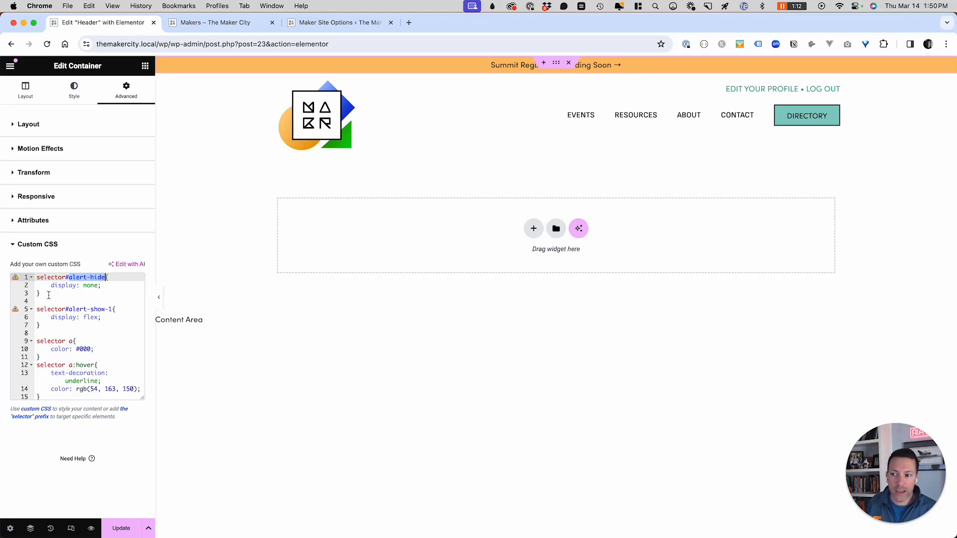
{"action": "mouse_move", "coordinate": [39, 294]}
{"action": "left_mouse_down"}
{"action": "mouse_move", "coordinate": [50, 285]}
{"action": "mouse_move", "coordinate": [36, 277]}
{"action": "left_mouse_up"}
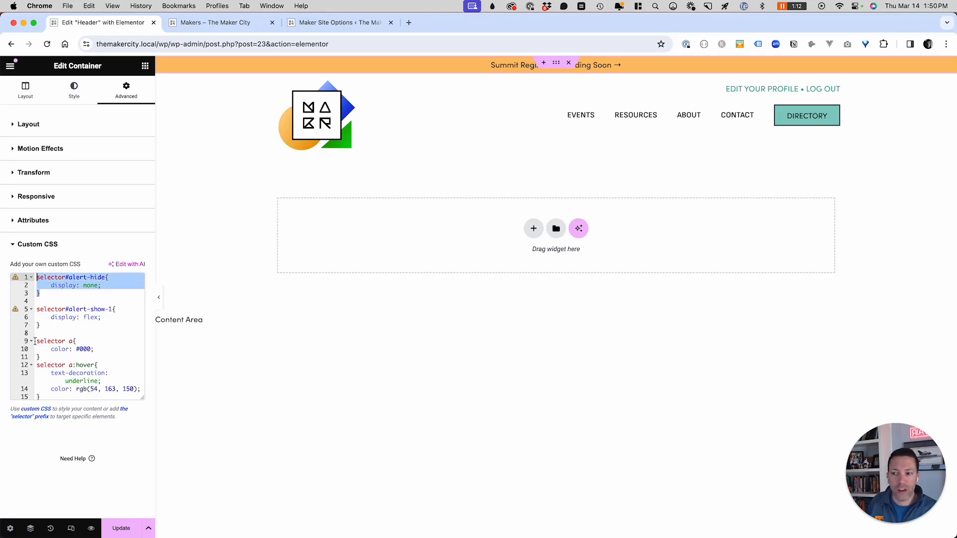
{"action": "left_click_drag", "start_coordinate": [36, 341], "coordinate": [41, 397]}
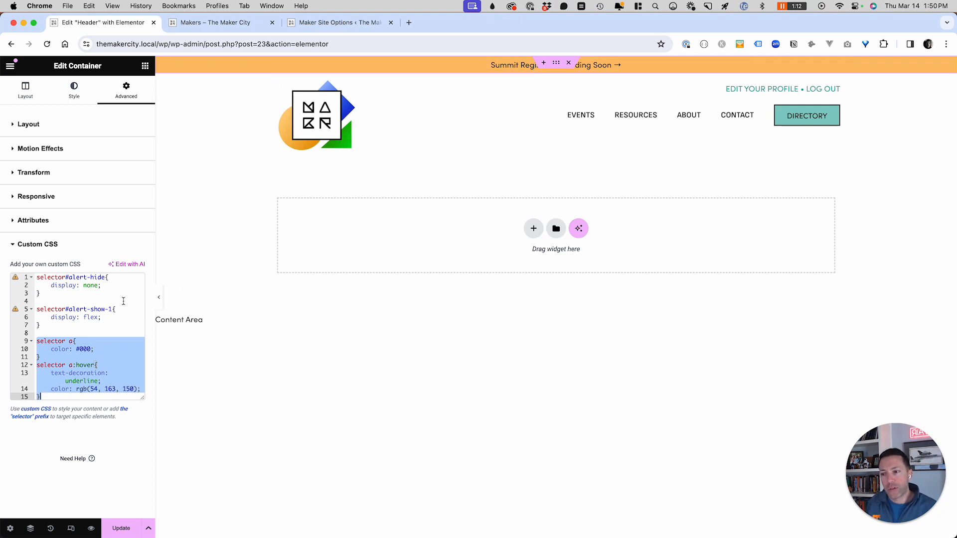
{"action": "left_click_drag", "start_coordinate": [40, 326], "coordinate": [37, 277]}
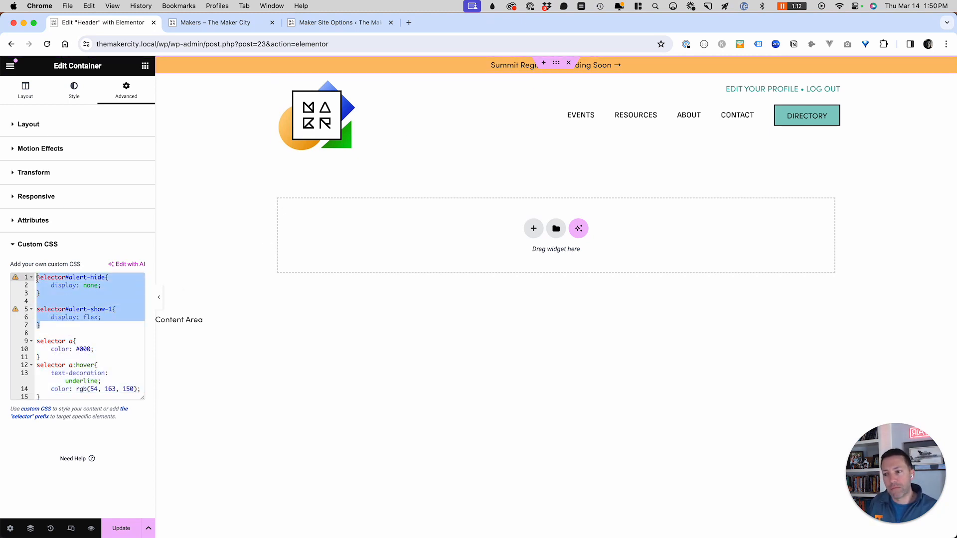
{"action": "left_click", "coordinate": [122, 533]}
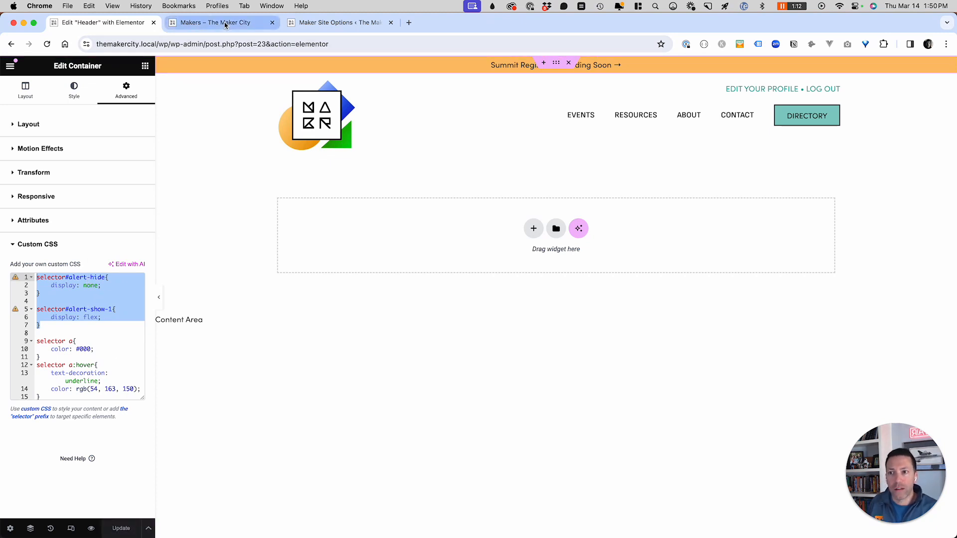
- Turn off the header alert bar option in Maker Site Options, save, and reload the Makers directory
{"action": "left_click", "coordinate": [310, 26]}
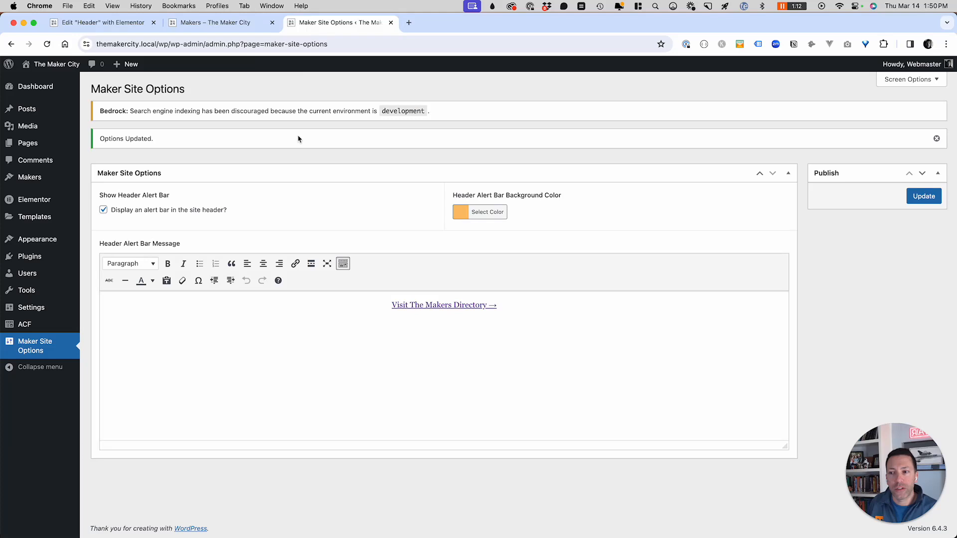
{"action": "left_click", "coordinate": [216, 210]}
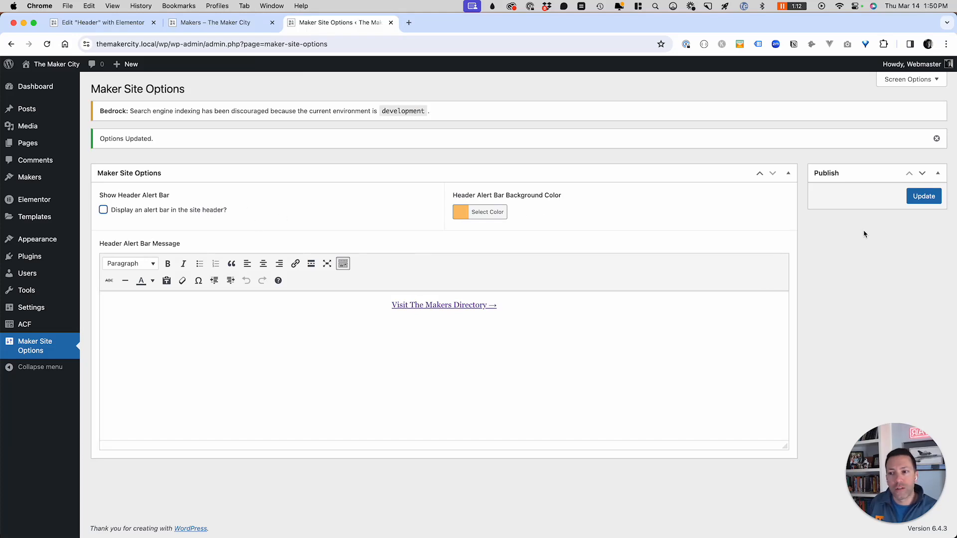
{"action": "left_click", "coordinate": [924, 197]}
{"action": "left_click", "coordinate": [205, 24]}
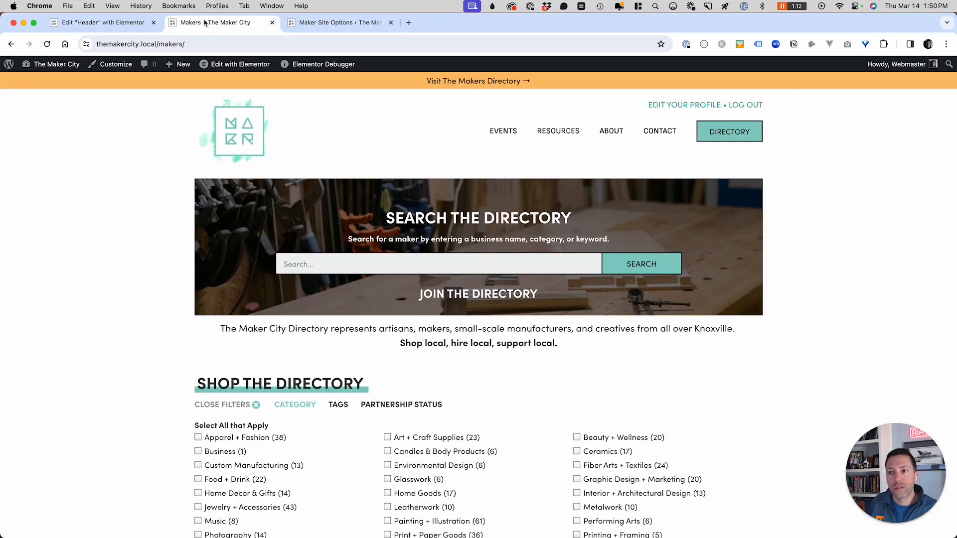
{"action": "key", "text": "super+r"}
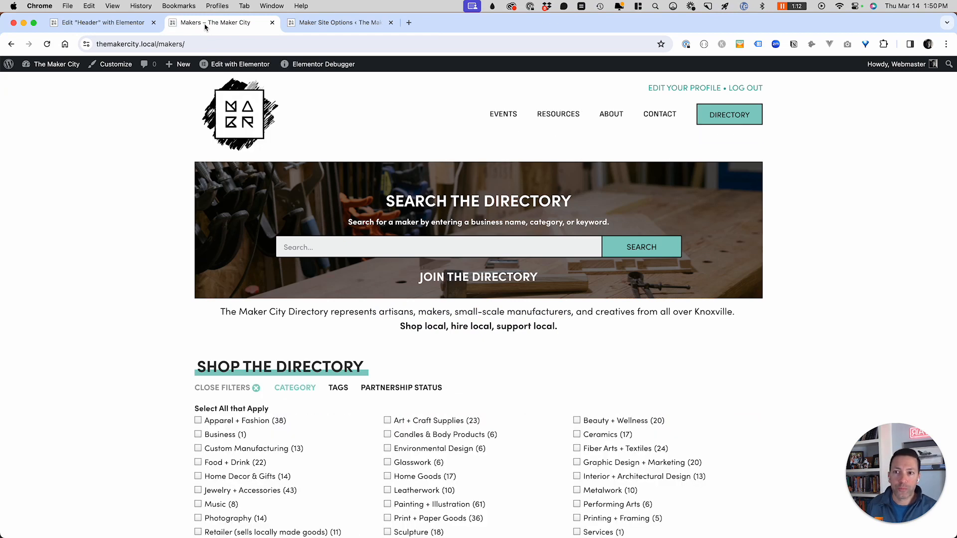
- Turn the alert bar option back on, save, and reload the Makers directory page
{"action": "left_click", "coordinate": [336, 23]}
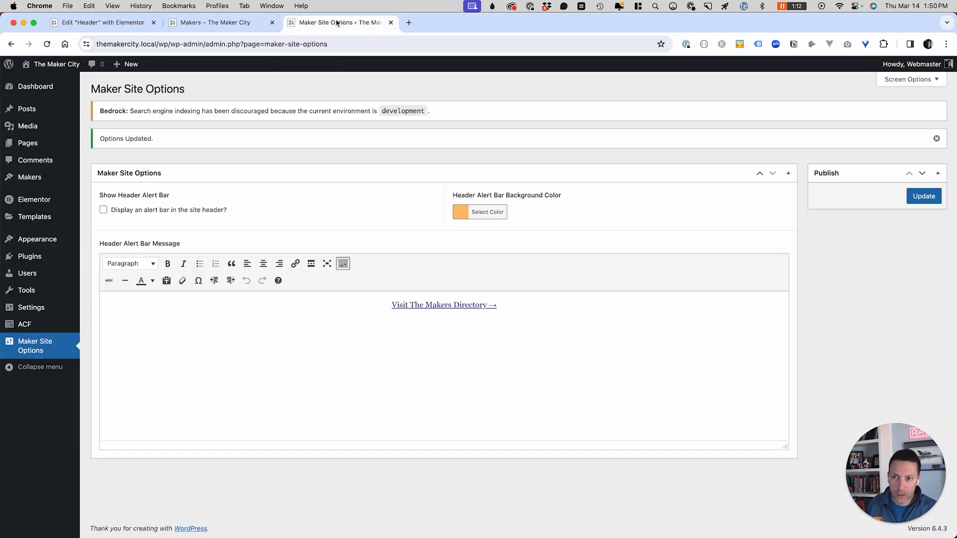
{"action": "left_click", "coordinate": [163, 211]}
{"action": "left_click", "coordinate": [926, 197]}
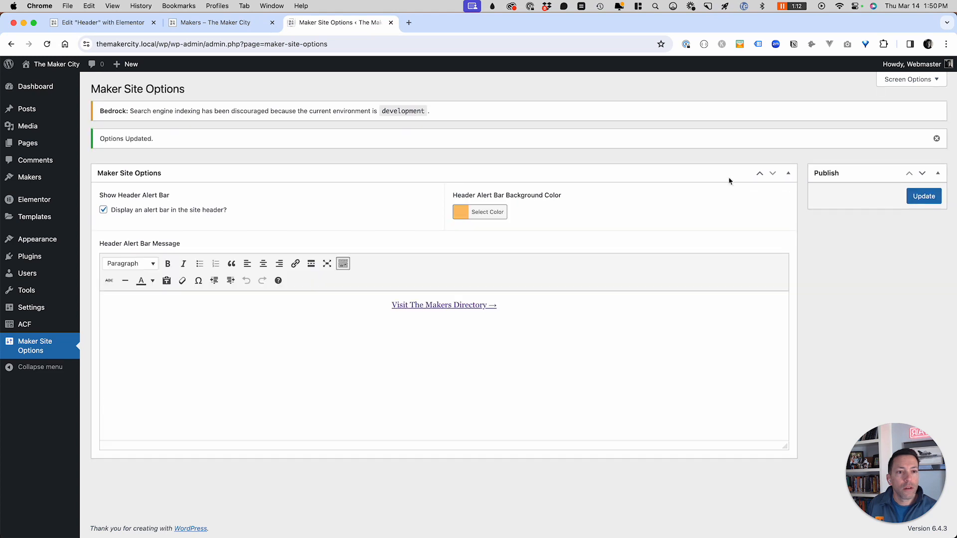
{"action": "left_click", "coordinate": [218, 28]}
{"action": "key", "text": "super+r"}
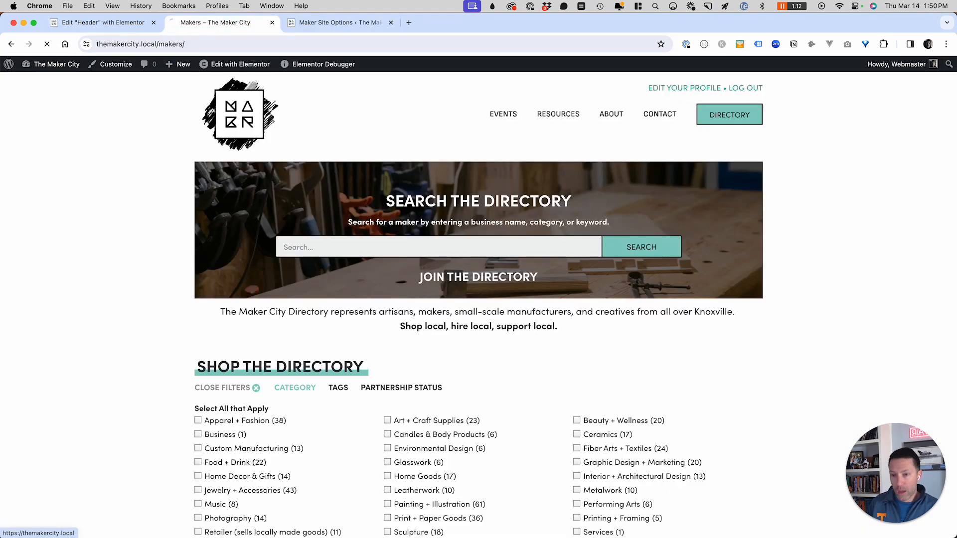